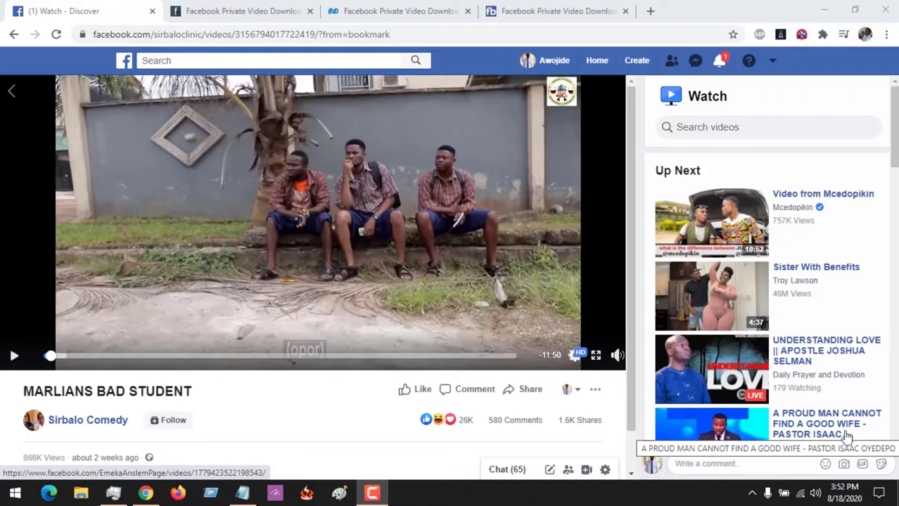
Reveal and select the Facebook video's URL, then switch to the FBDOWN.net private downloader tab
{"action": "right_click", "coordinate": [334, 152]}
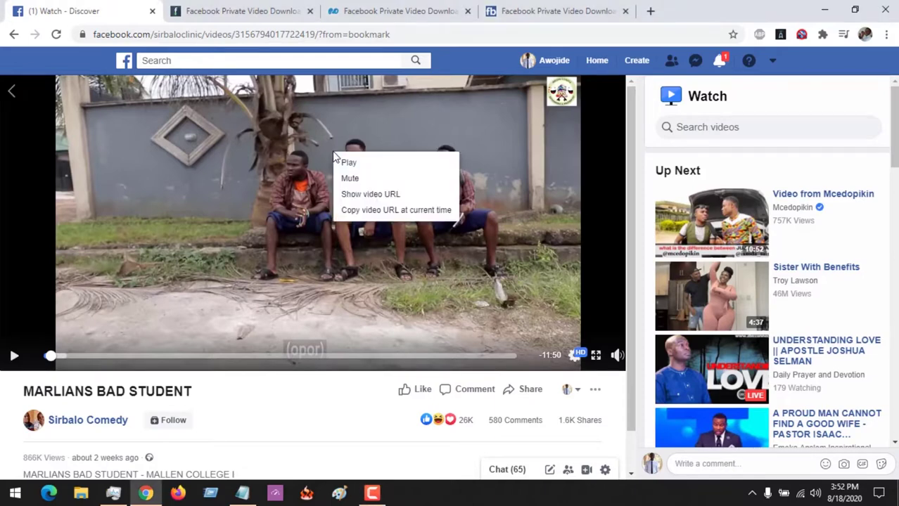
{"action": "left_click", "coordinate": [361, 195]}
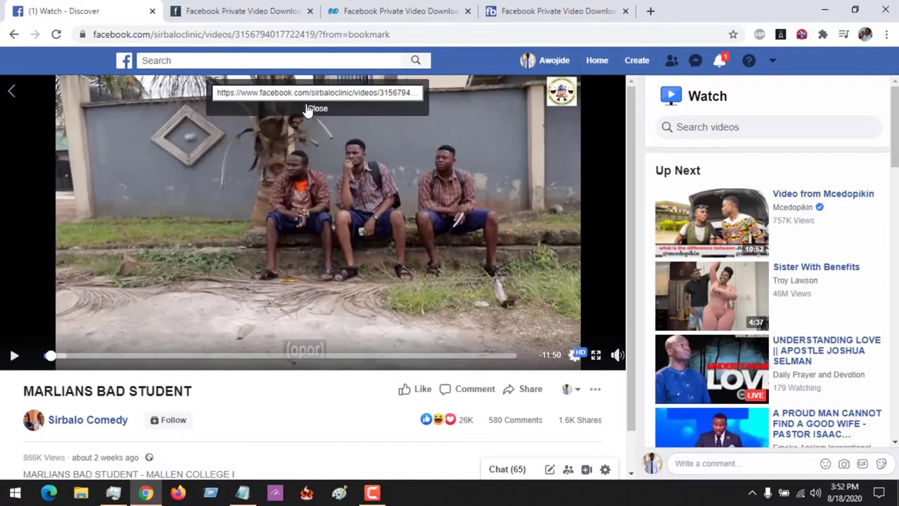
{"action": "left_click", "coordinate": [290, 93]}
{"action": "key", "text": "ctrl+c"}
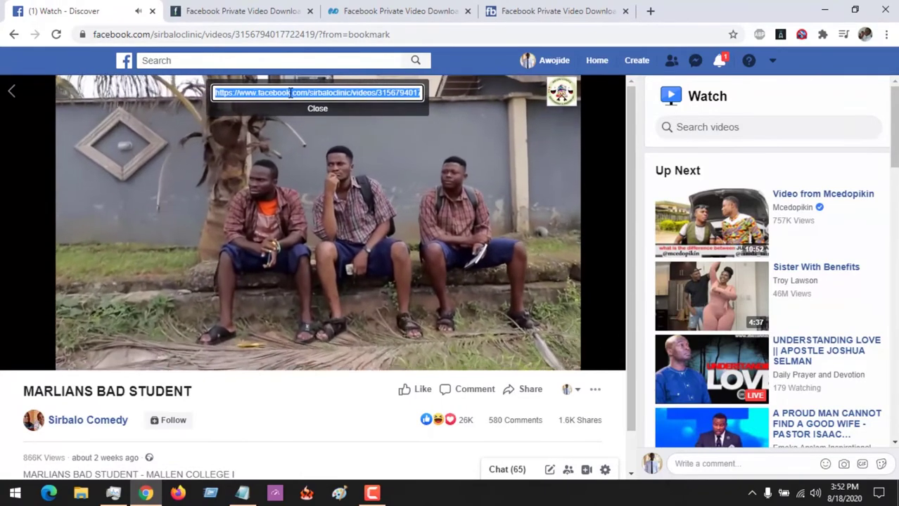
{"action": "left_click", "coordinate": [179, 282]}
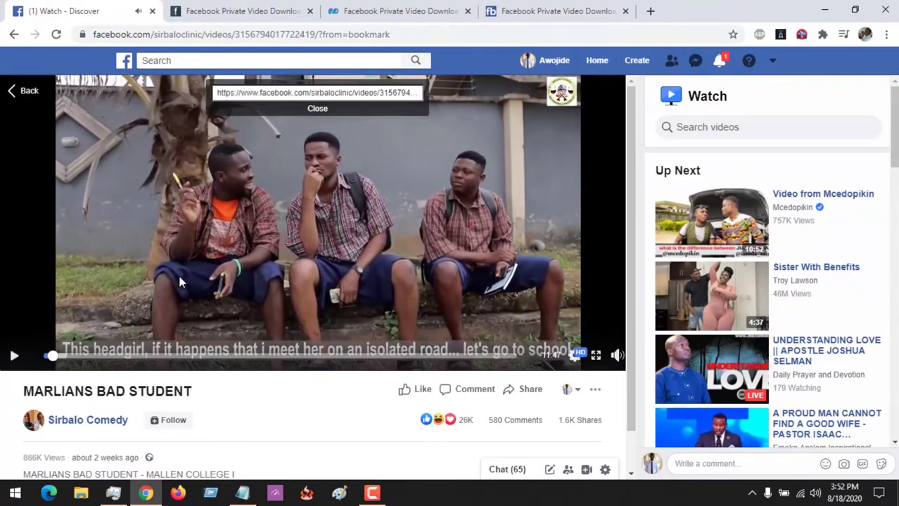
{"action": "left_click", "coordinate": [290, 92]}
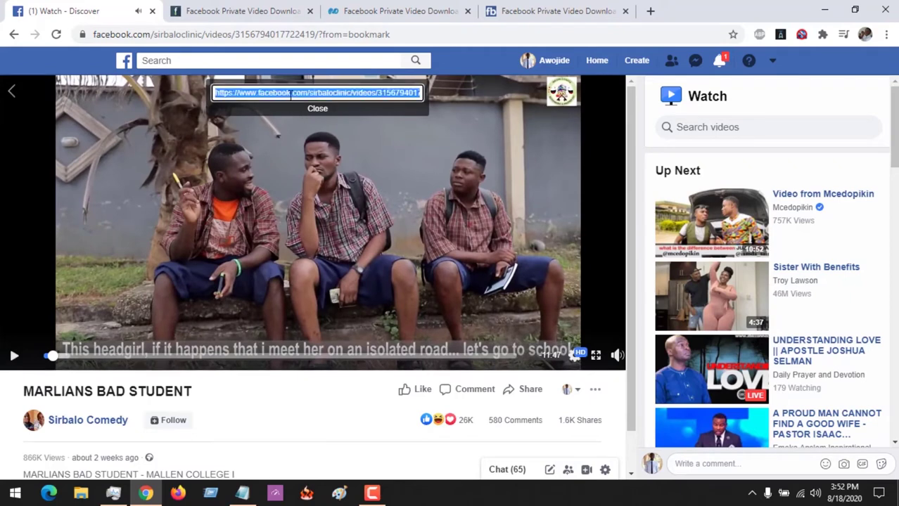
{"action": "left_click", "coordinate": [243, 11]}
{"action": "left_click", "coordinate": [241, 33]}
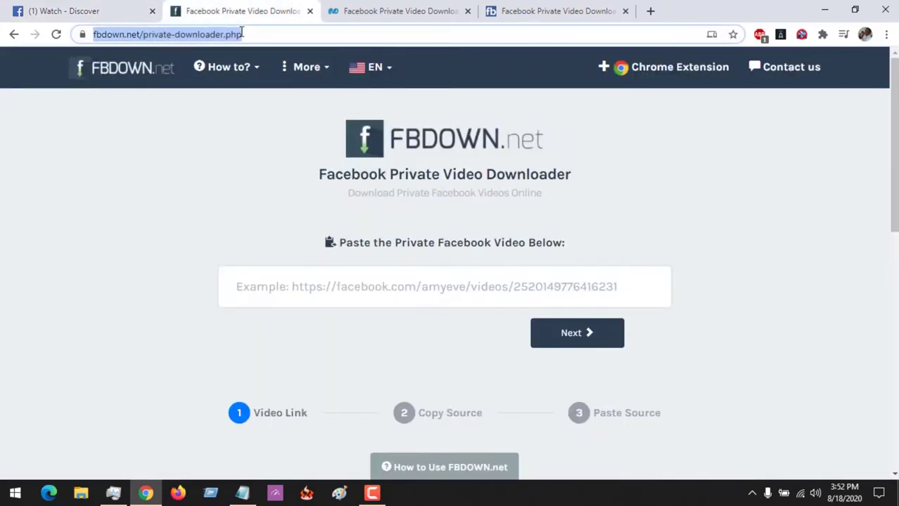
{"action": "left_click", "coordinate": [242, 34]}
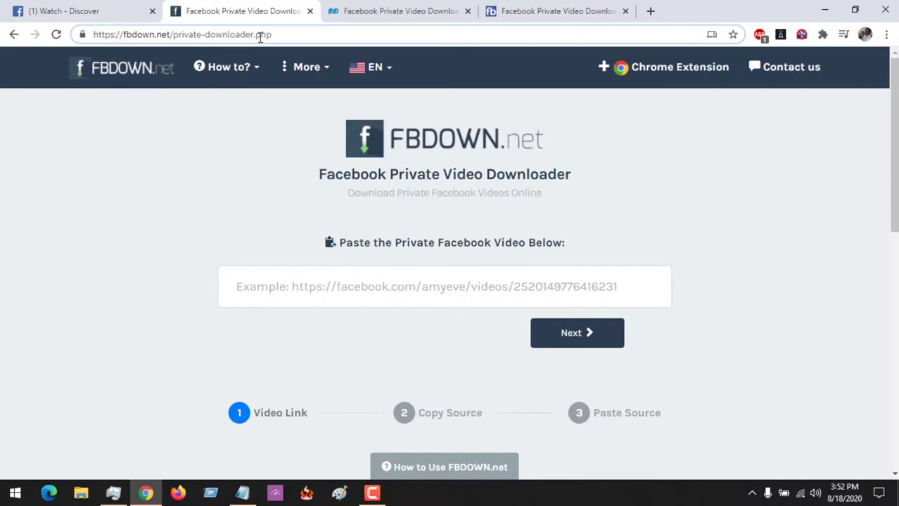
{"action": "left_click_drag", "start_coordinate": [275, 35], "coordinate": [88, 20]}
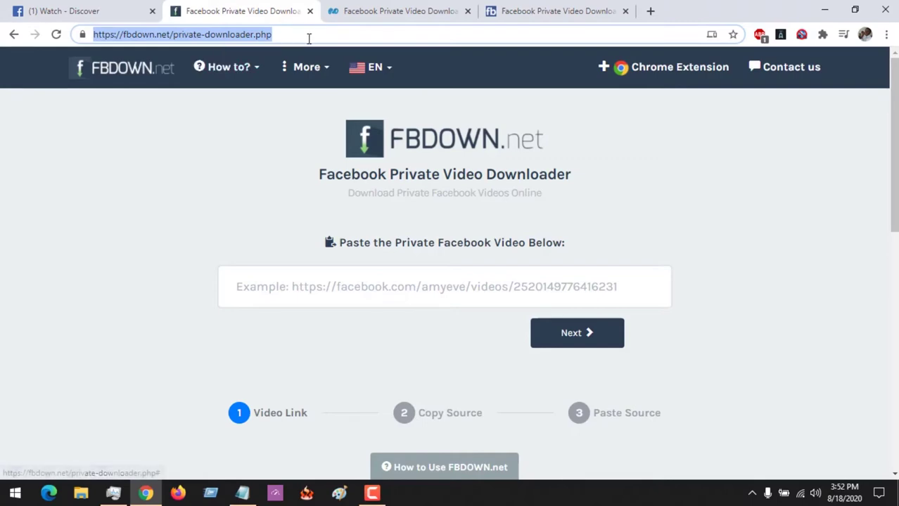
{"action": "left_click", "coordinate": [395, 10]}
{"action": "left_click", "coordinate": [560, 10]}
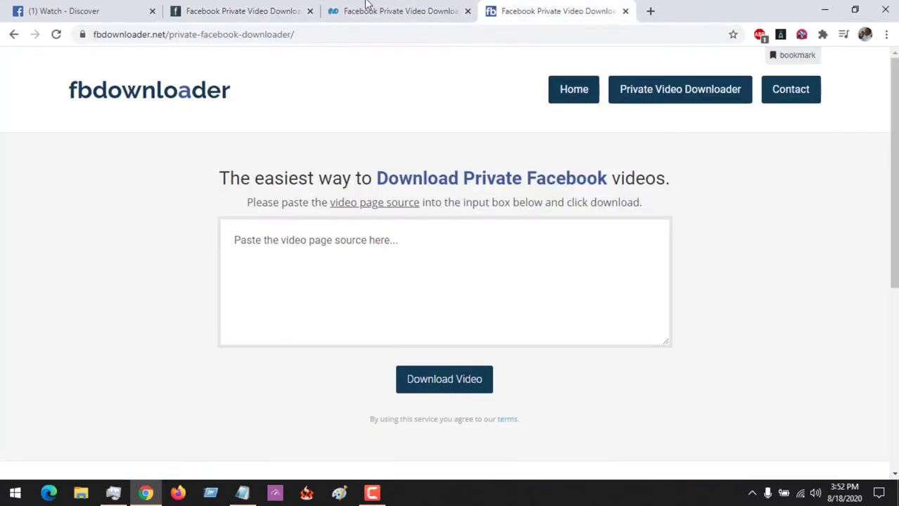
{"action": "left_click", "coordinate": [243, 10]}
{"action": "left_click", "coordinate": [380, 7]}
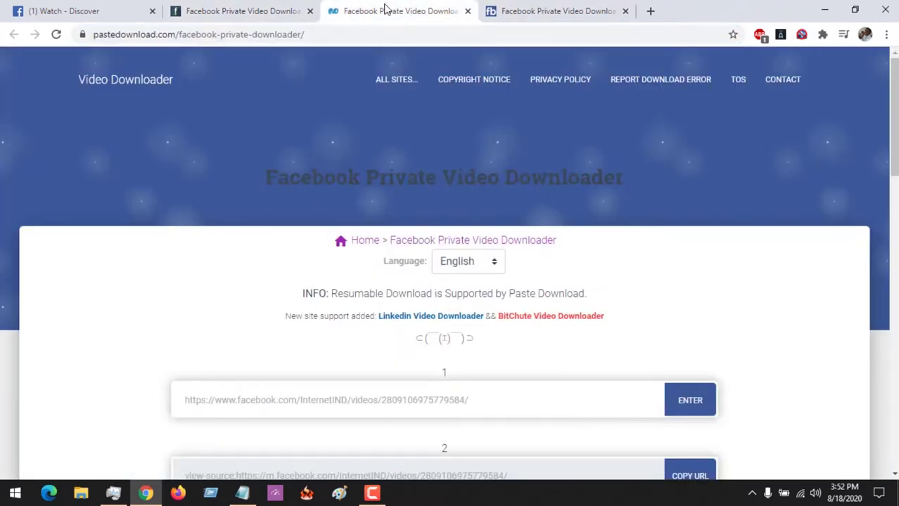
{"action": "left_click", "coordinate": [528, 12]}
{"action": "left_click", "coordinate": [246, 7]}
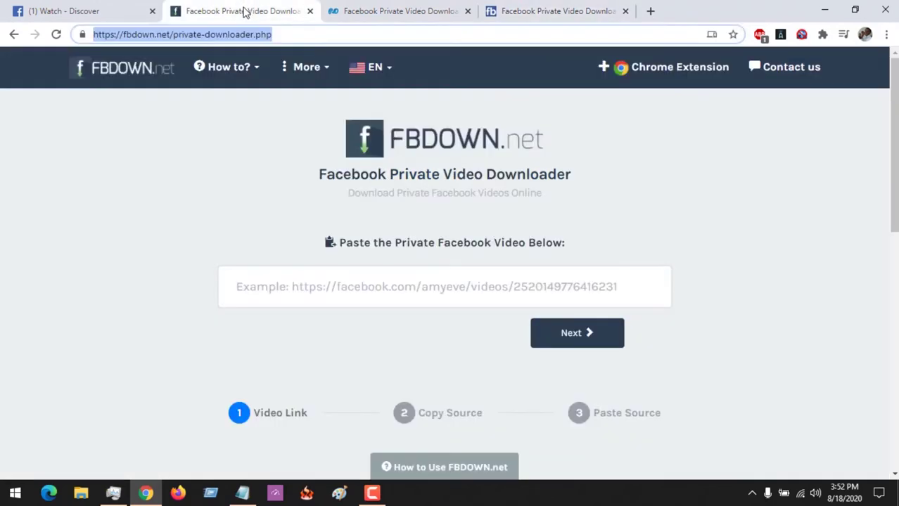
{"action": "left_click", "coordinate": [299, 33]}
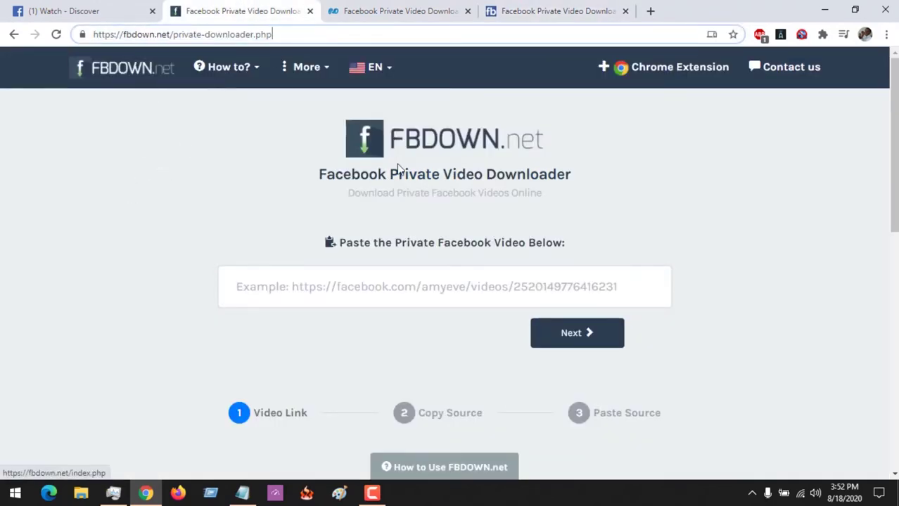
Paste the Facebook video link into FBDOWN.net and copy the generated view-source link
{"action": "left_click", "coordinate": [436, 283]}
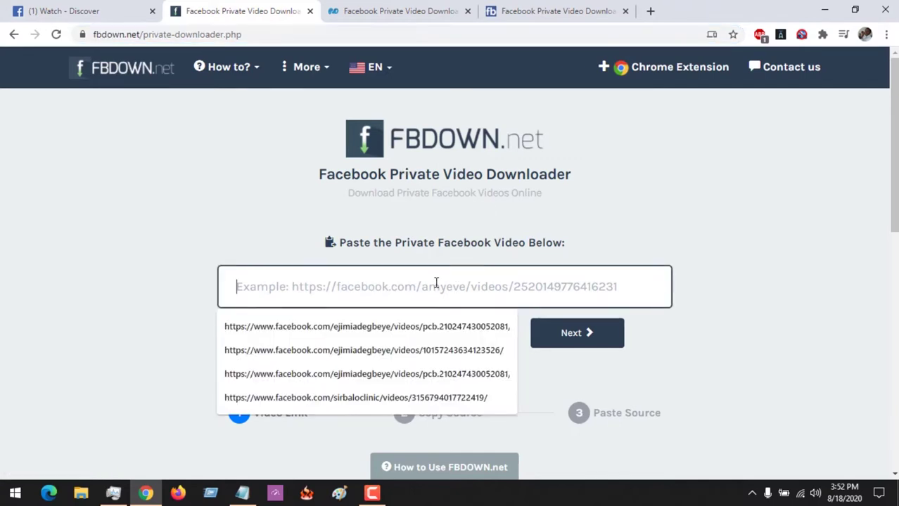
{"action": "key", "text": "ctrl+v"}
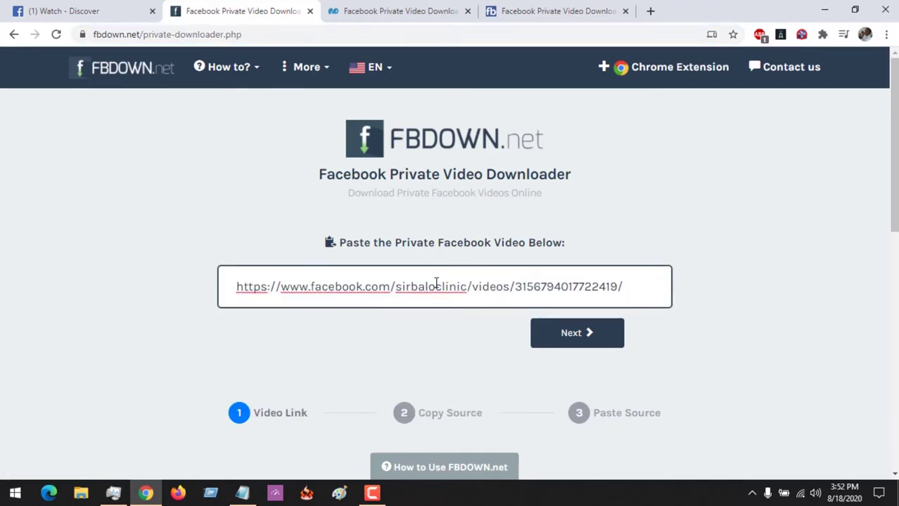
{"action": "left_click", "coordinate": [577, 343]}
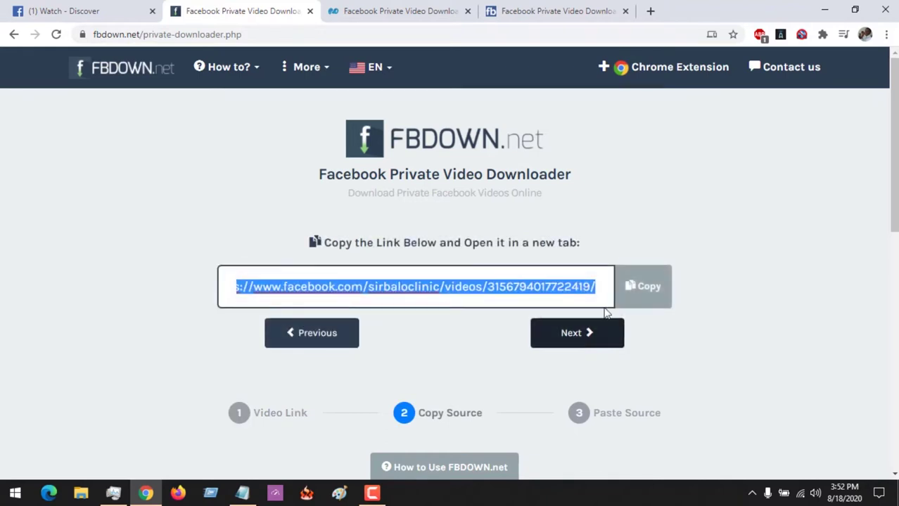
{"action": "left_click", "coordinate": [649, 293]}
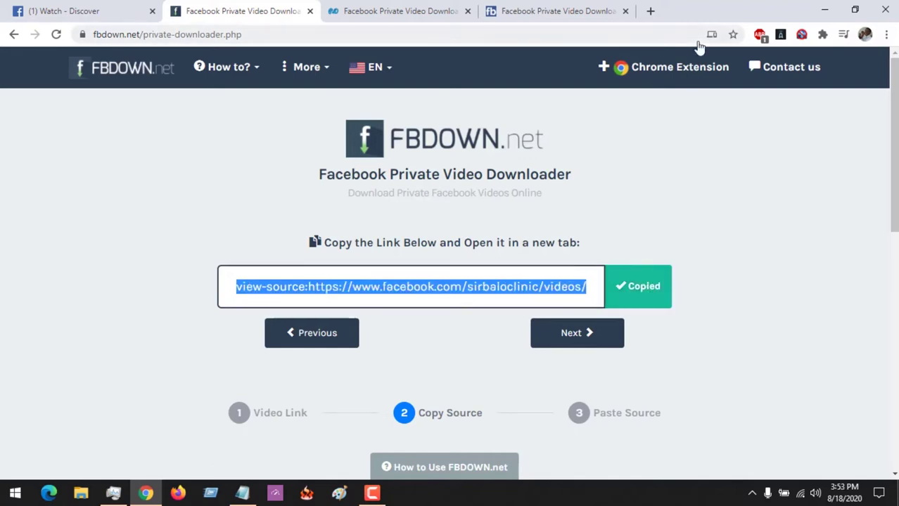
{"action": "left_click", "coordinate": [650, 11]}
Load the copied view-source link in the new tab and select all of the page source
{"action": "left_click", "coordinate": [612, 32]}
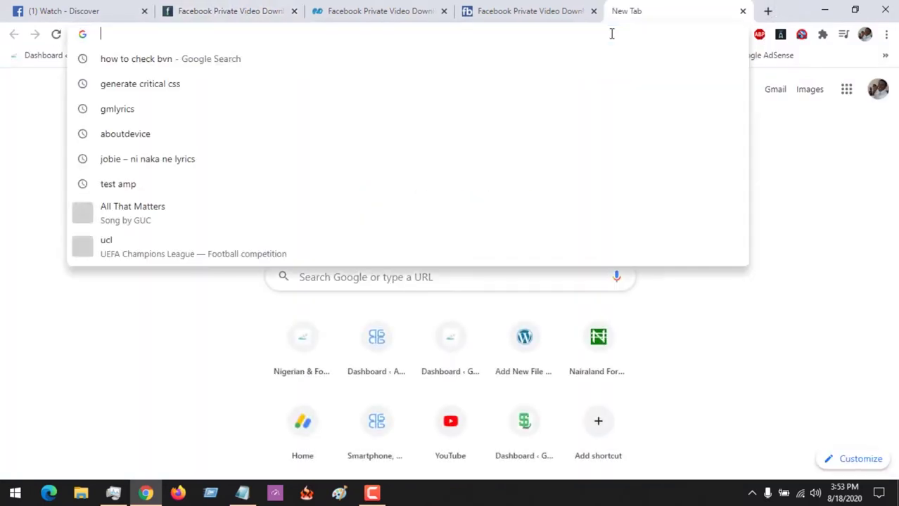
{"action": "key", "text": "ctrl+v"}
{"action": "key", "text": "Return"}
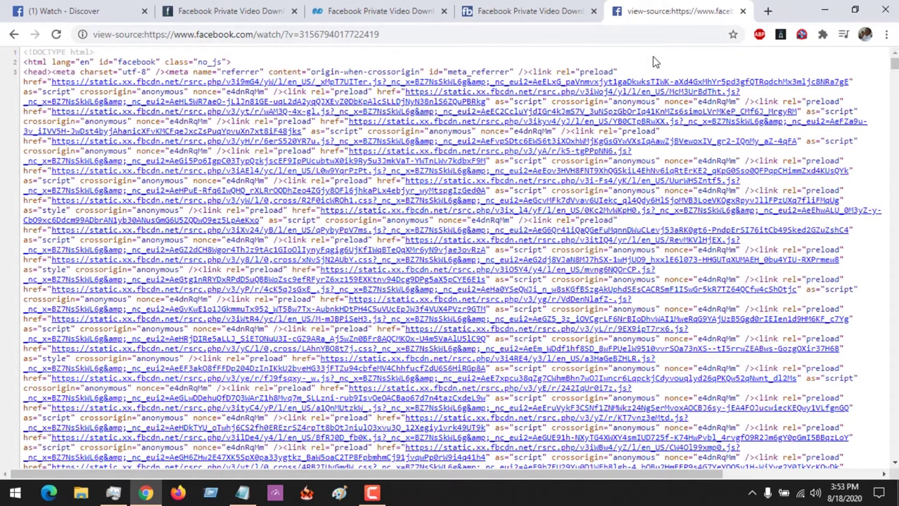
{"action": "key", "text": "ctrl+a"}
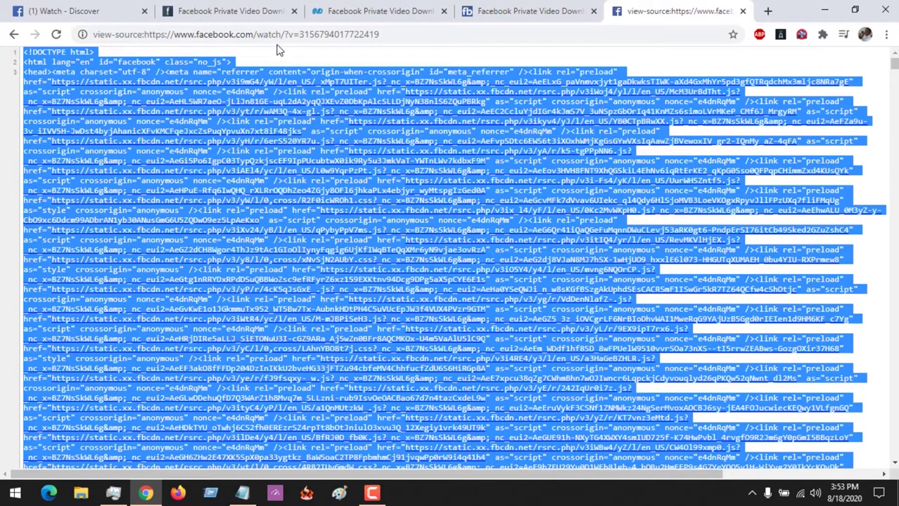
Copy the selected page source and advance FBDOWN.net to its Paste Source step
{"action": "right_click", "coordinate": [310, 53]}
{"action": "left_click", "coordinate": [330, 62]}
{"action": "left_click", "coordinate": [242, 10]}
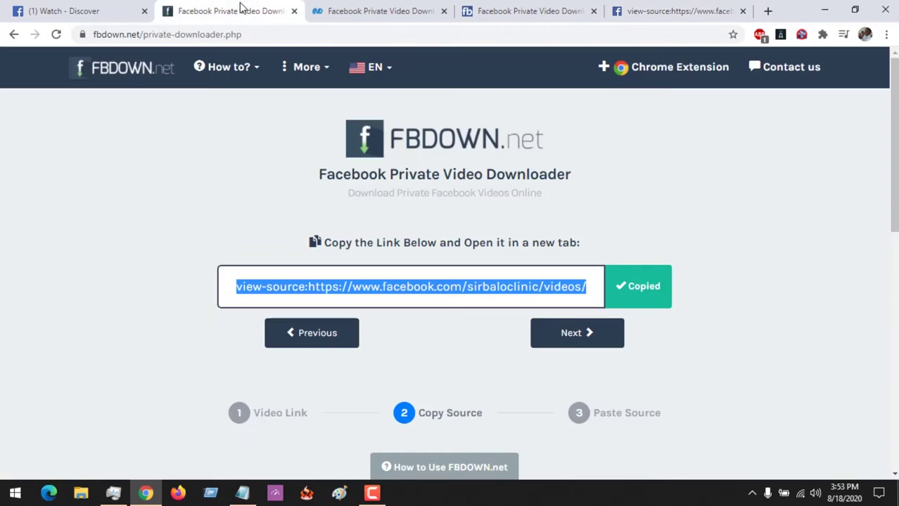
{"action": "left_click", "coordinate": [592, 336]}
{"action": "left_click", "coordinate": [548, 286]}
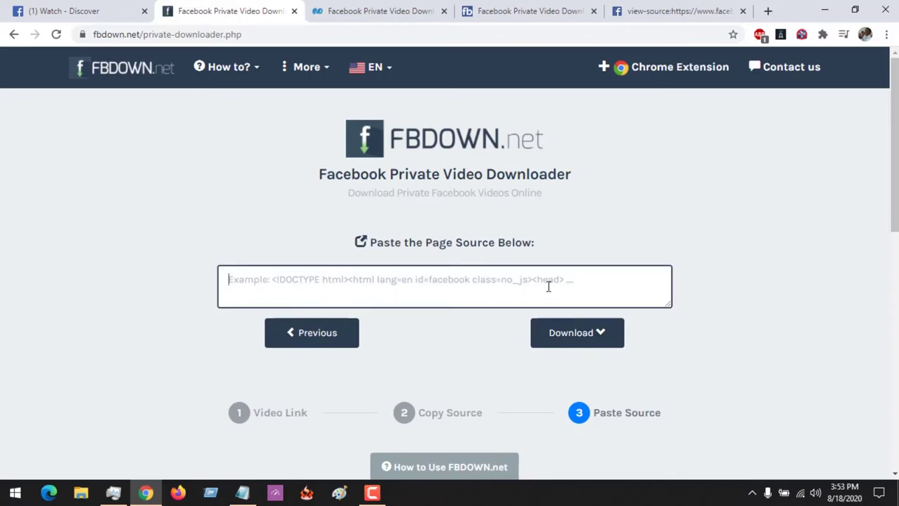
Paste the copied Facebook page source into FBDOWN.net's Paste Source box
{"action": "left_click", "coordinate": [654, 12]}
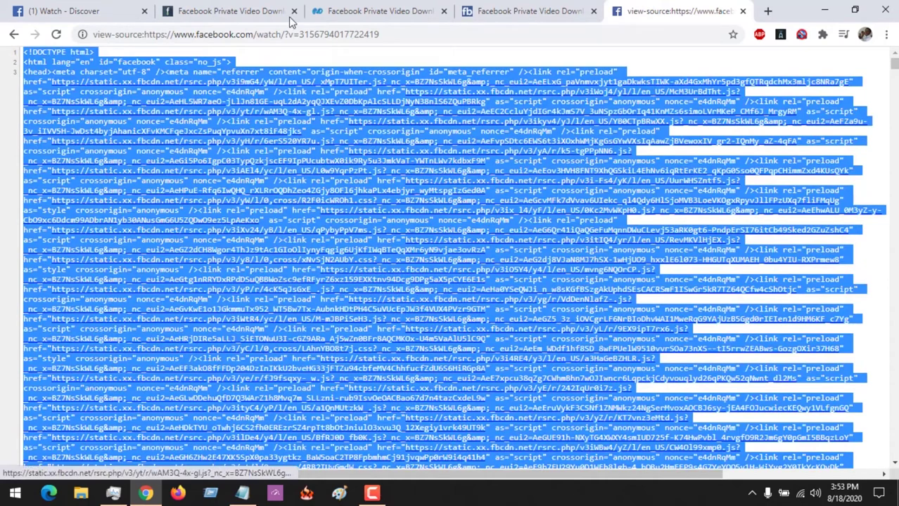
{"action": "left_click", "coordinate": [230, 10]}
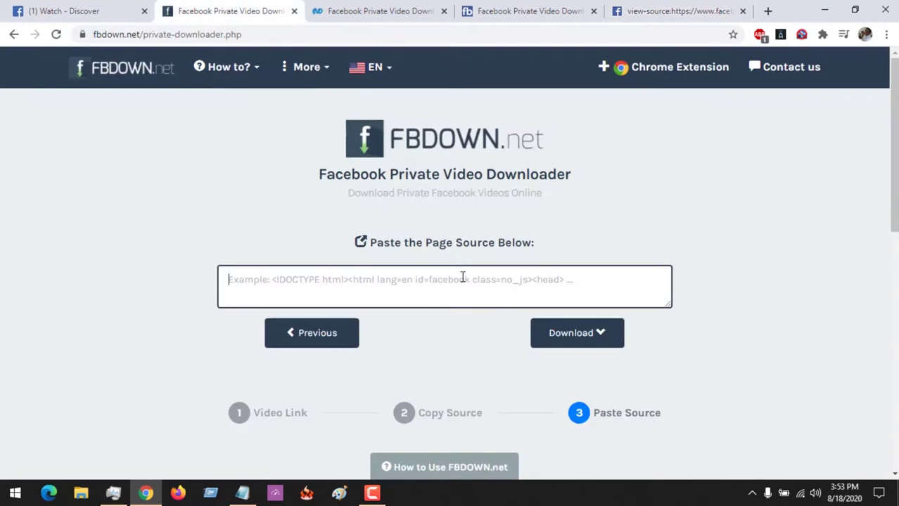
{"action": "left_click", "coordinate": [672, 12]}
{"action": "mouse_move", "coordinate": [894, 61]}
{"action": "left_mouse_down"}
{"action": "mouse_move", "coordinate": [894, 228]}
{"action": "mouse_move", "coordinate": [894, 62]}
{"action": "left_mouse_up"}
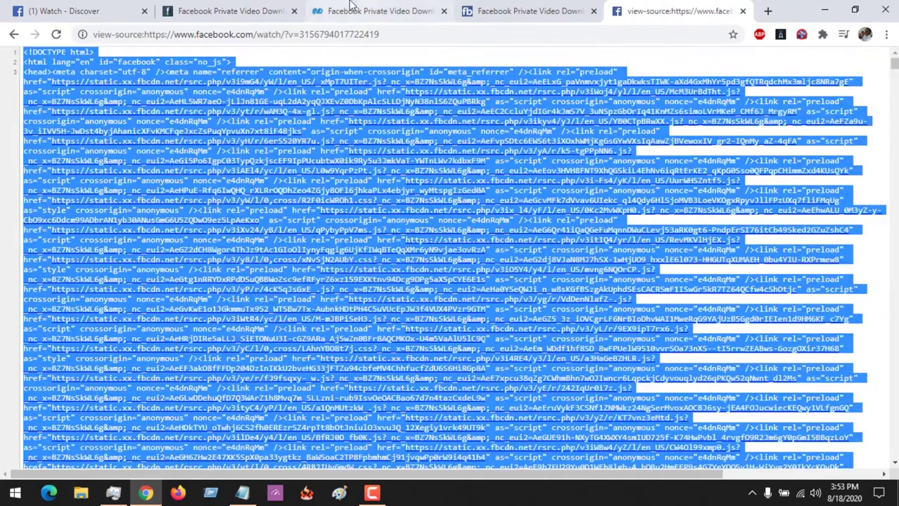
{"action": "left_click", "coordinate": [264, 10]}
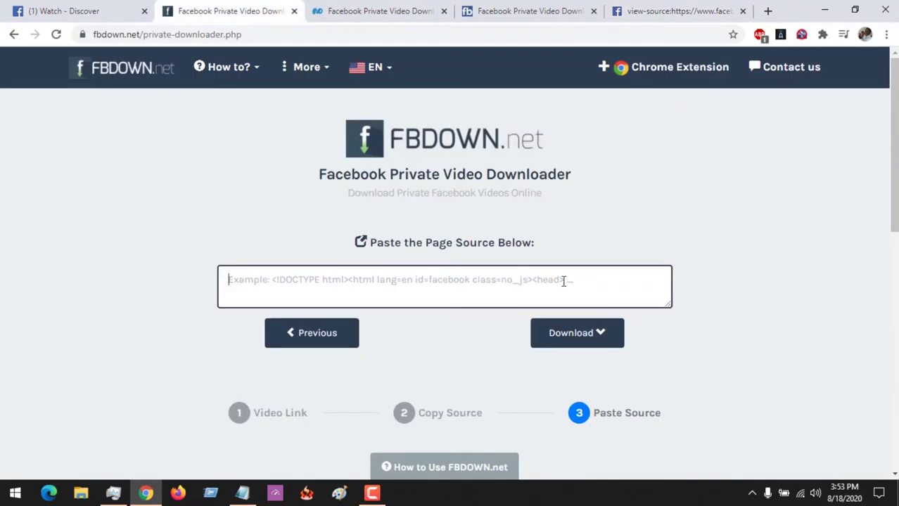
{"action": "key", "text": "ctrl+v"}
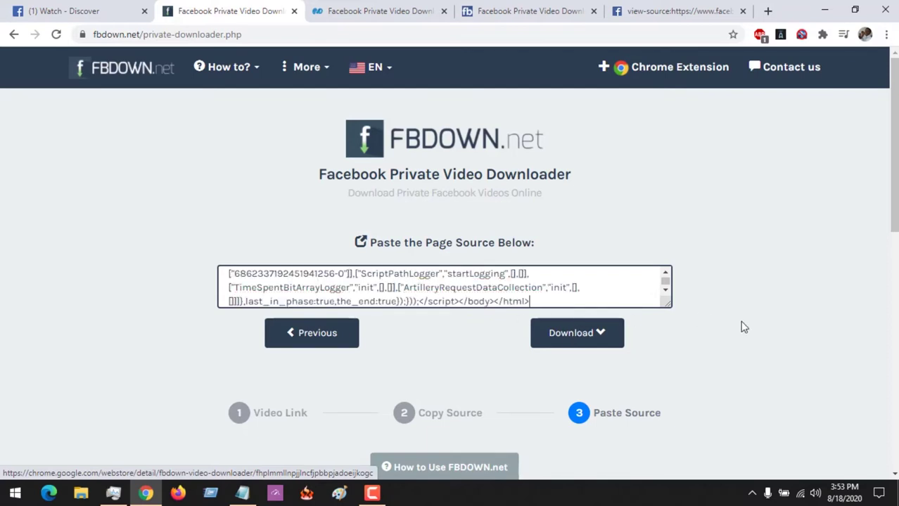
Submit the pasted source to get FBDOWN.net's Download Your Facebook Video page
{"action": "left_click", "coordinate": [581, 343]}
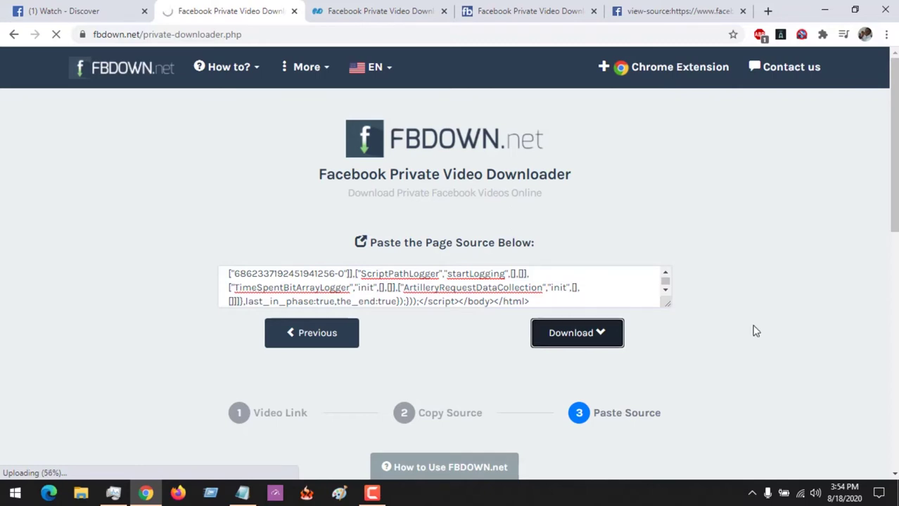
{"action": "mouse_move", "coordinate": [894, 141]}
{"action": "left_mouse_down"}
{"action": "mouse_move", "coordinate": [894, 204]}
{"action": "mouse_move", "coordinate": [896, 136]}
{"action": "left_mouse_up"}
{"action": "left_click_drag", "start_coordinate": [671, 281], "coordinate": [510, 188]}
{"action": "left_click", "coordinate": [154, 33]}
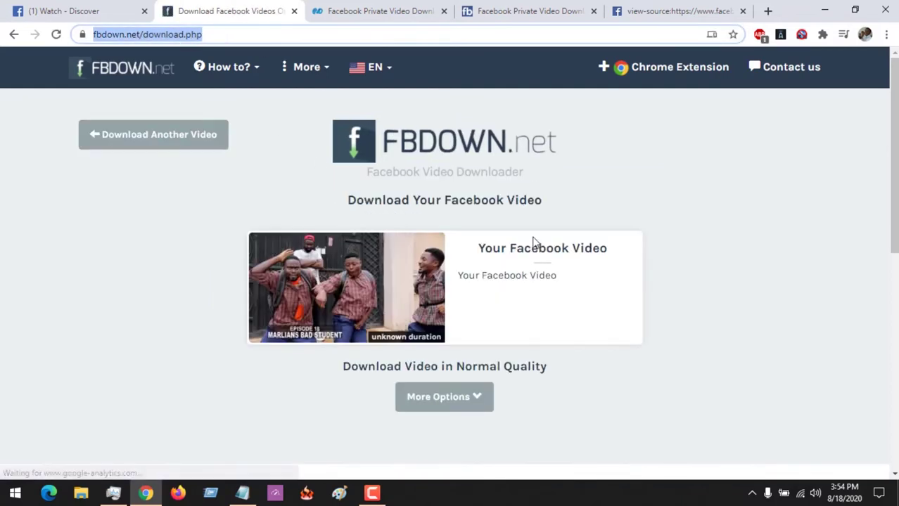
Show the extra download options, including Force Download SD, then return to the Facebook tab
{"action": "left_click", "coordinate": [478, 398]}
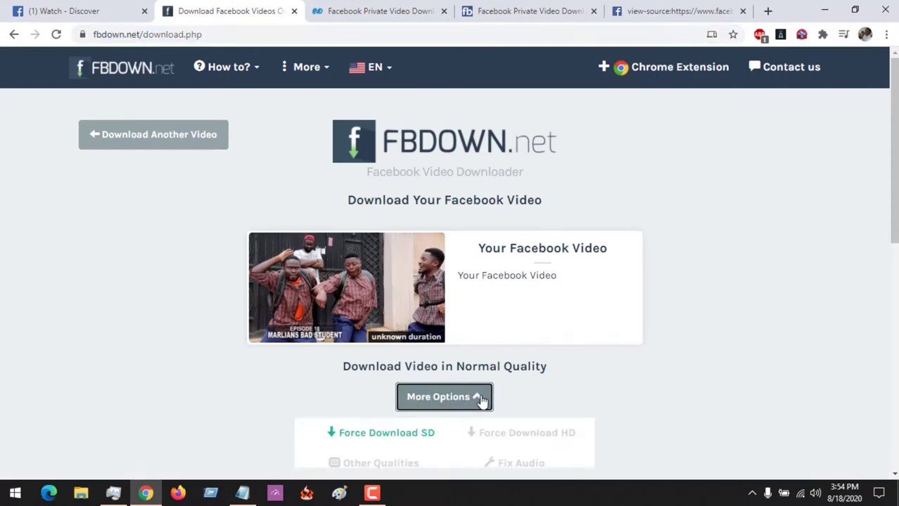
{"action": "scroll", "coordinate": [877, 222], "scroll_direction": "down", "scroll_amount": 1}
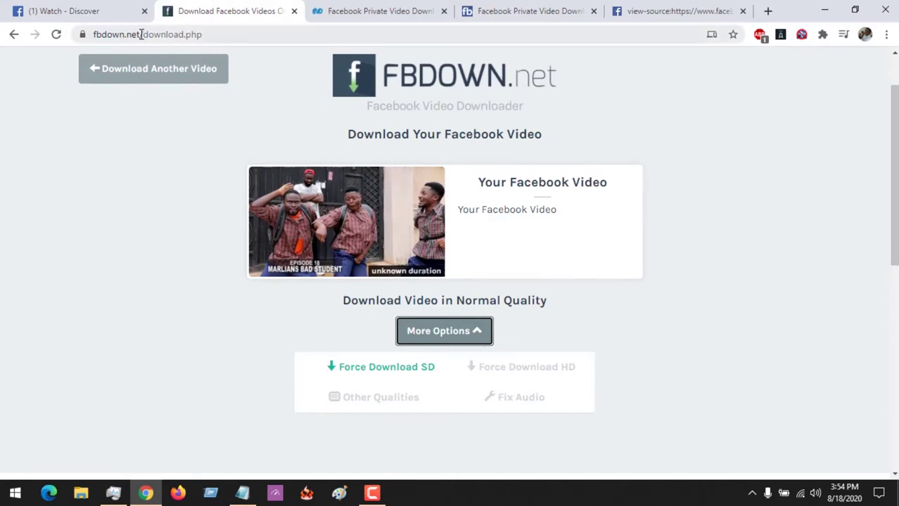
{"action": "left_click", "coordinate": [110, 19]}
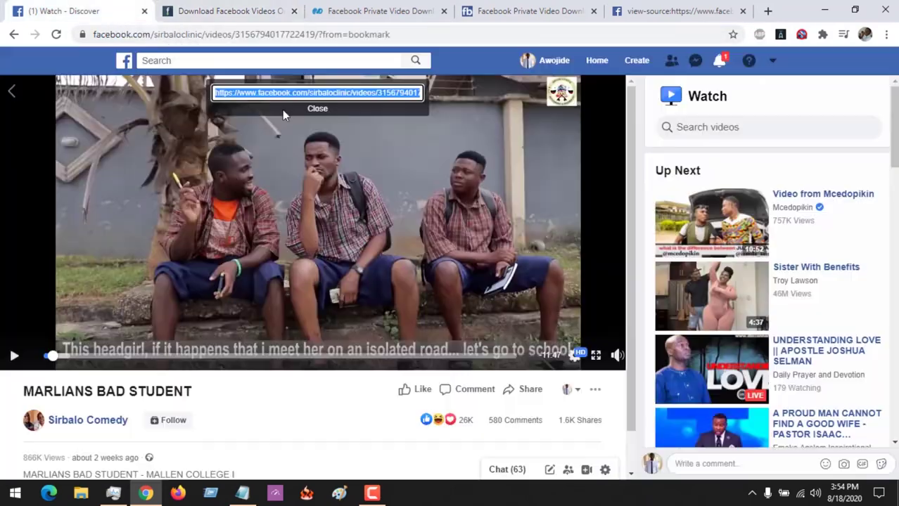
Copy the Facebook video's address and switch to the PasteDownload private downloader
{"action": "right_click", "coordinate": [298, 94]}
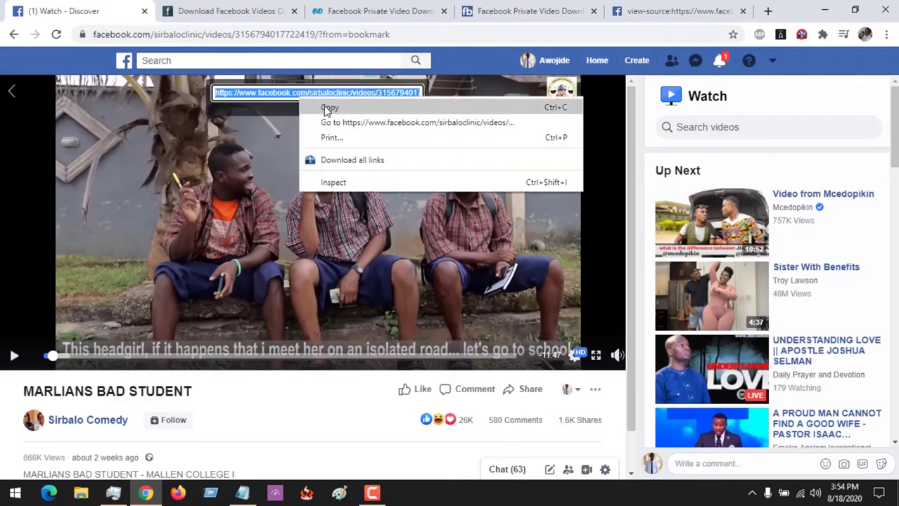
{"action": "left_click", "coordinate": [323, 108]}
{"action": "left_click", "coordinate": [356, 8]}
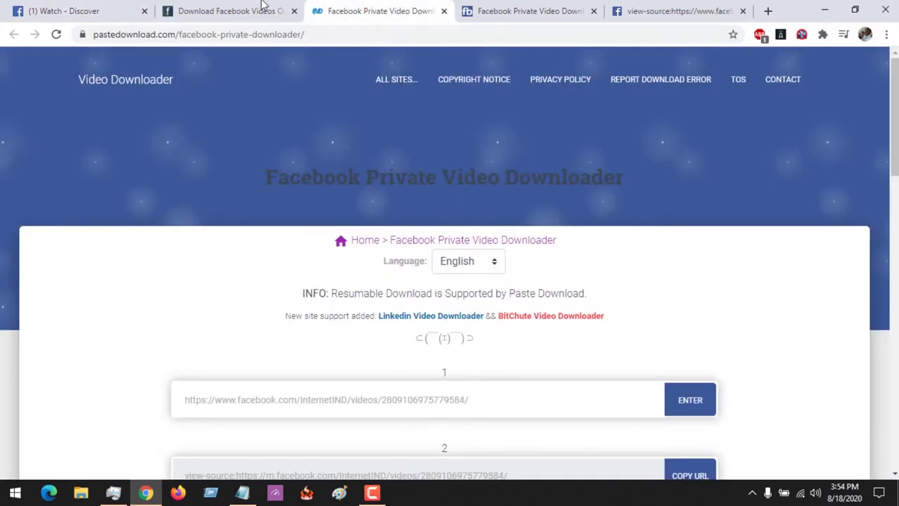
{"action": "left_click", "coordinate": [219, 10]}
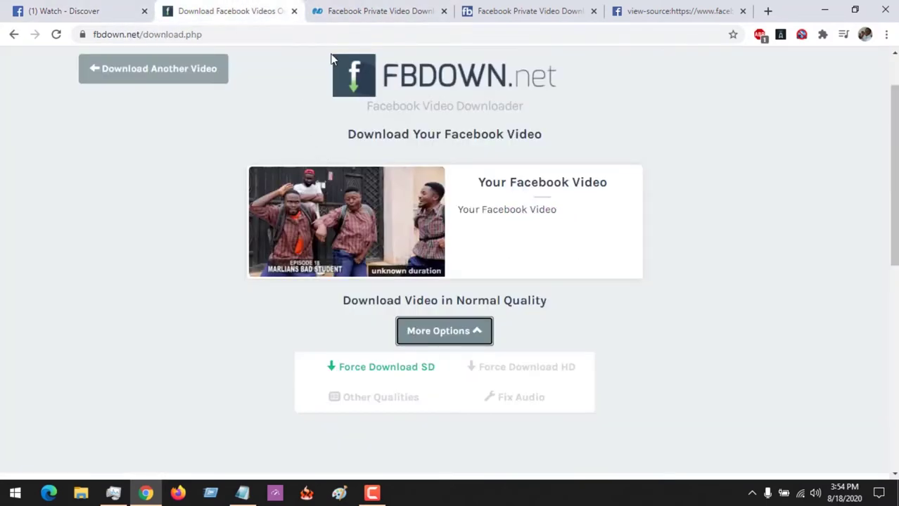
{"action": "left_click", "coordinate": [364, 8]}
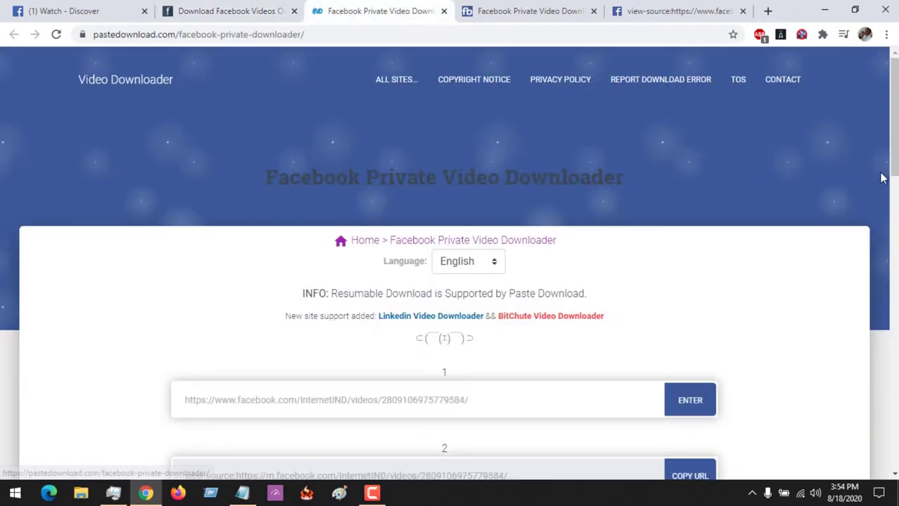
{"action": "scroll", "coordinate": [896, 155], "scroll_direction": "down", "scroll_amount": 2}
Paste the address into PasteDownload's field 1, submit it, and copy the generated view-source link
{"action": "left_click", "coordinate": [487, 303]}
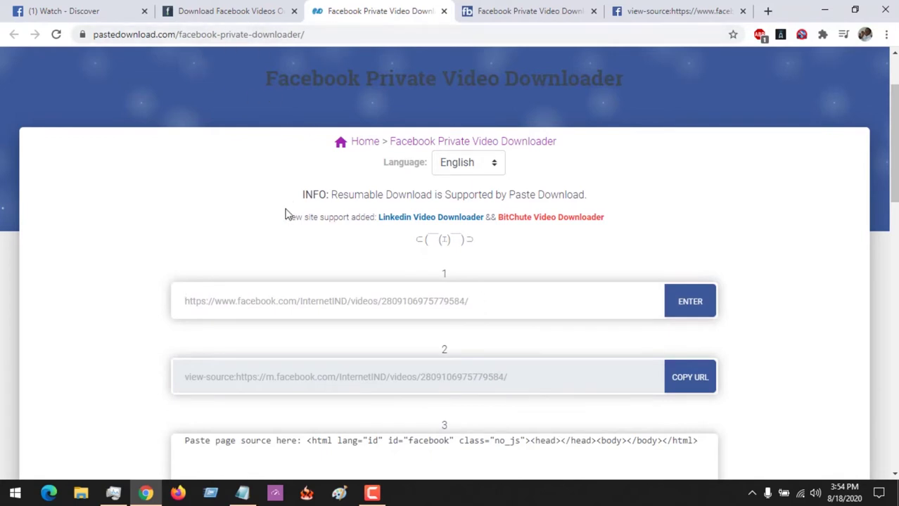
{"action": "key", "text": "ctrl+v"}
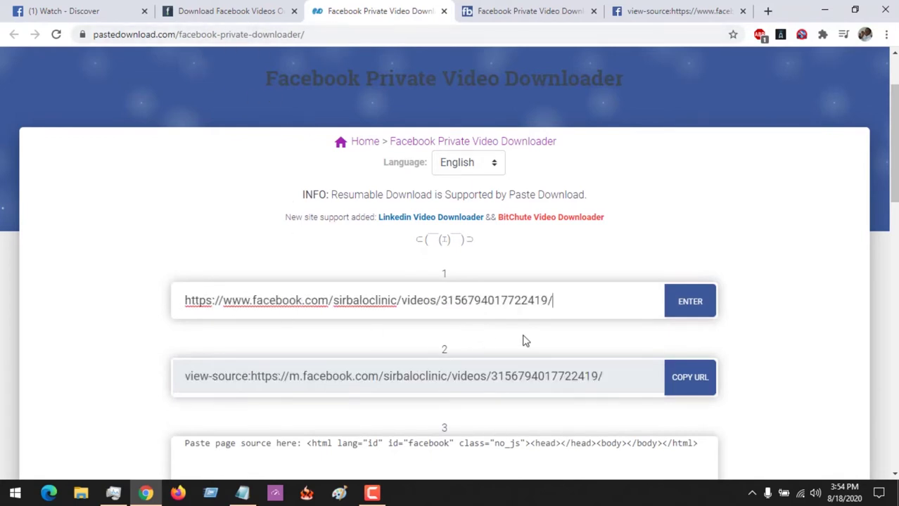
{"action": "left_click", "coordinate": [693, 301]}
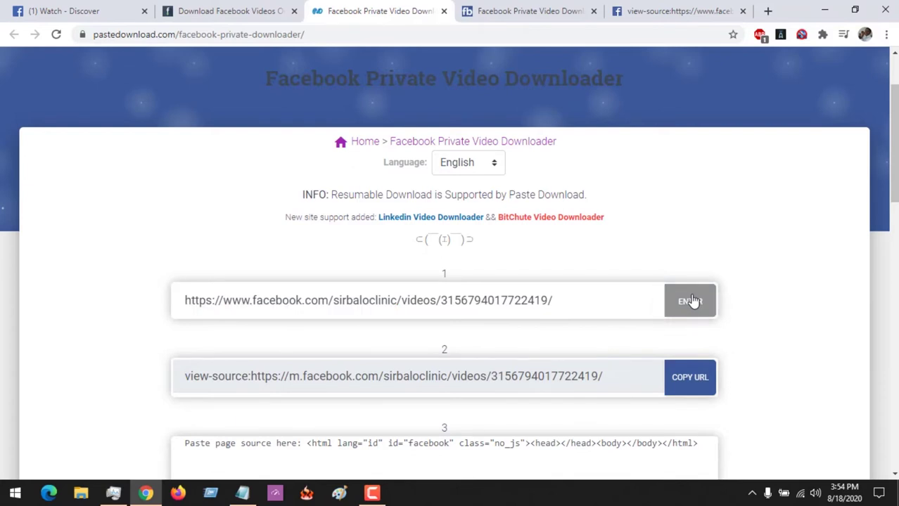
{"action": "left_click", "coordinate": [692, 382]}
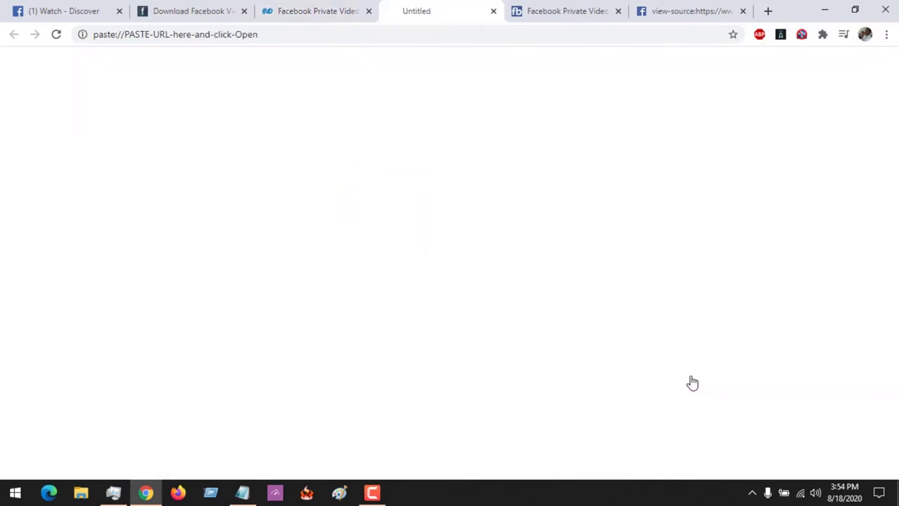
{"action": "left_click", "coordinate": [494, 12]}
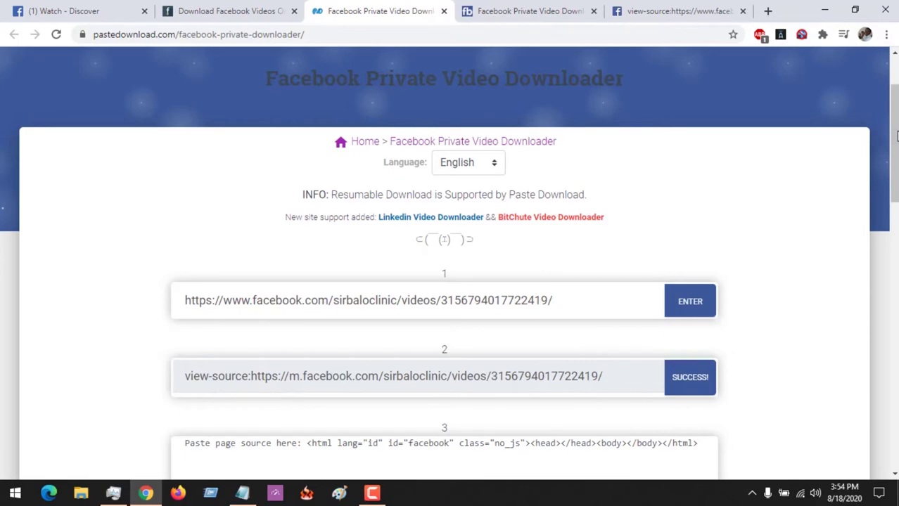
{"action": "scroll", "coordinate": [897, 138], "scroll_direction": "down", "scroll_amount": 3}
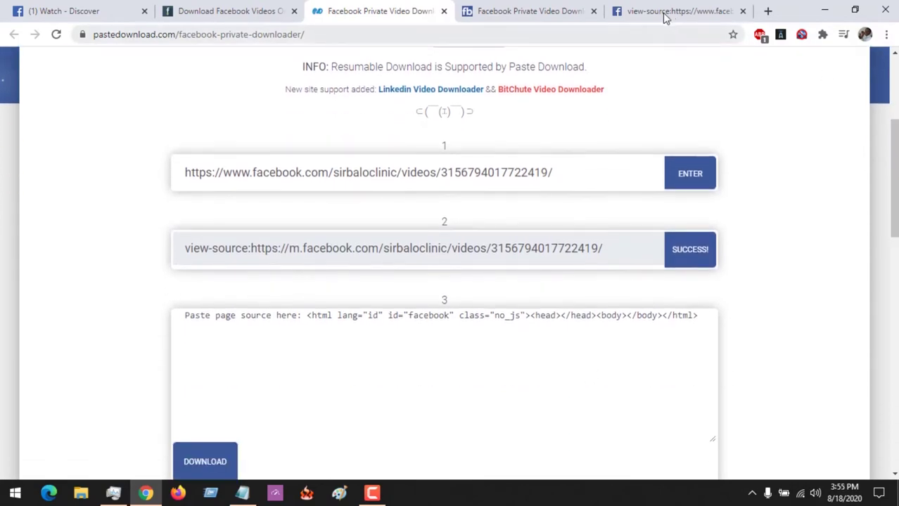
{"action": "left_click", "coordinate": [661, 13]}
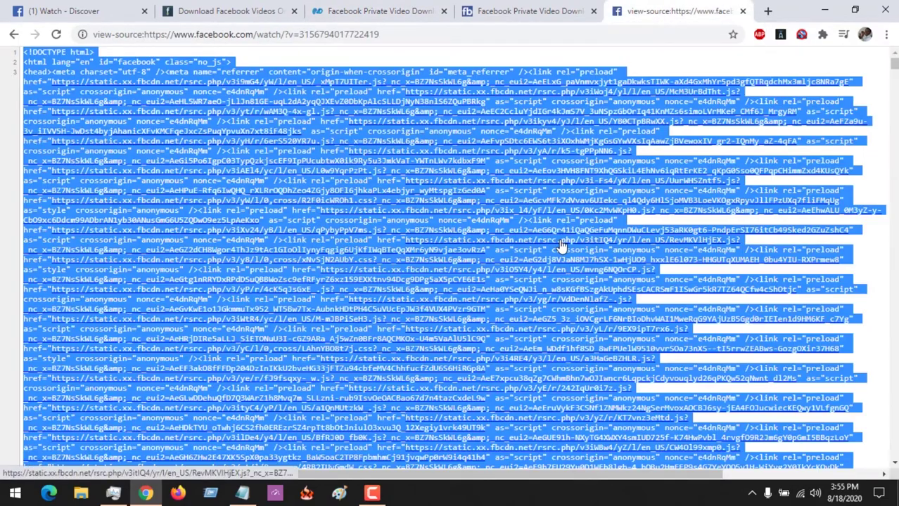
{"action": "left_click", "coordinate": [337, 9]}
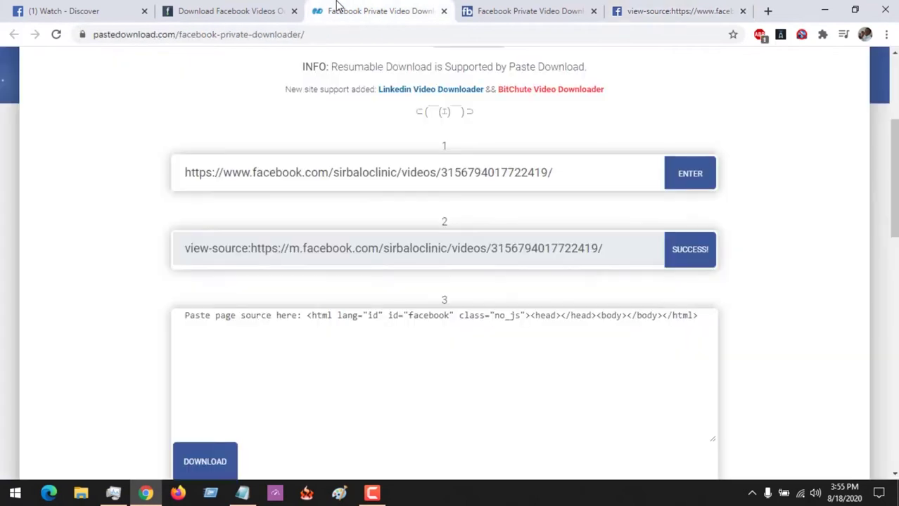
{"action": "left_click", "coordinate": [353, 350]}
{"action": "scroll", "coordinate": [837, 122], "scroll_direction": "down", "scroll_amount": 3}
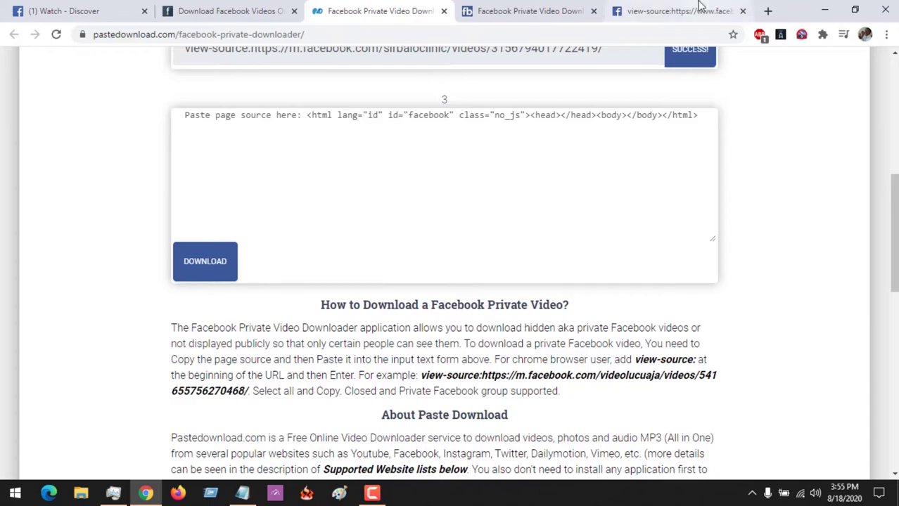
{"action": "left_click", "coordinate": [675, 10]}
{"action": "mouse_move", "coordinate": [893, 64]}
{"action": "left_mouse_down"}
{"action": "mouse_move", "coordinate": [895, 472]}
{"action": "mouse_move", "coordinate": [891, 53]}
{"action": "left_mouse_up"}
{"action": "left_click", "coordinate": [630, 220]}
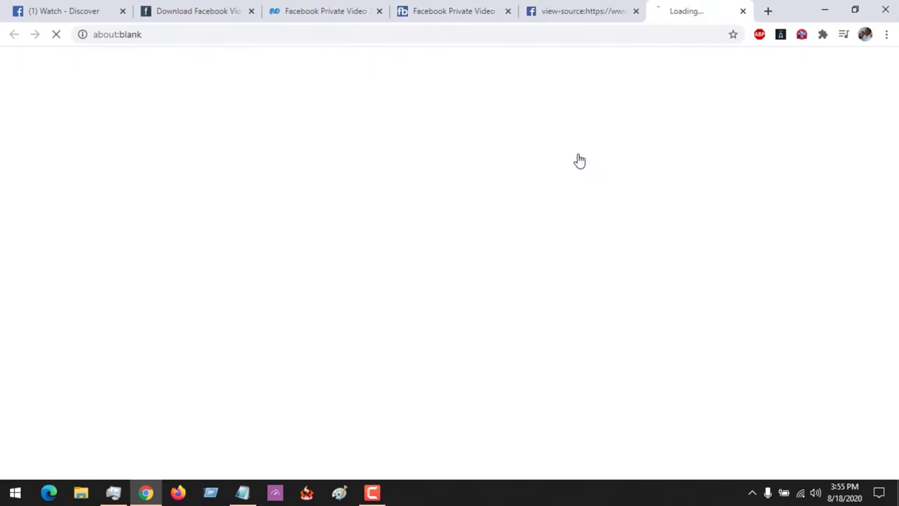
{"action": "left_click", "coordinate": [743, 11]}
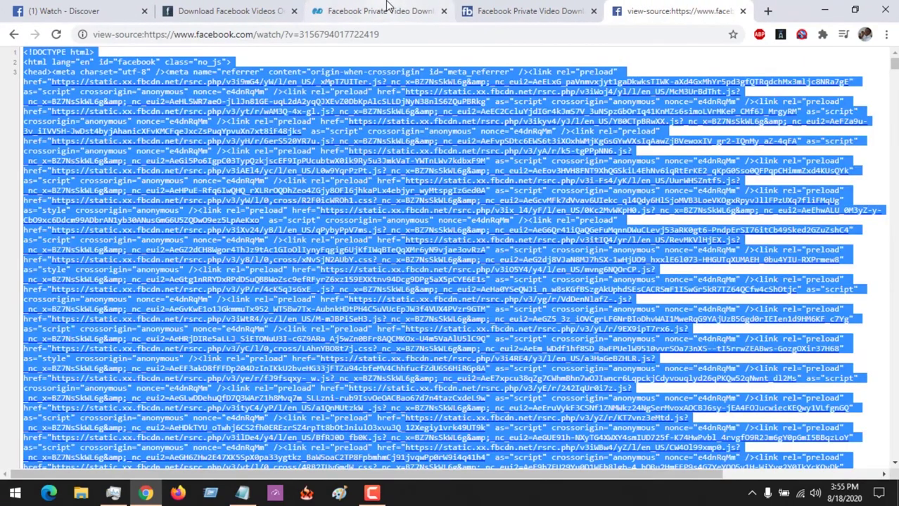
{"action": "left_click", "coordinate": [388, 8]}
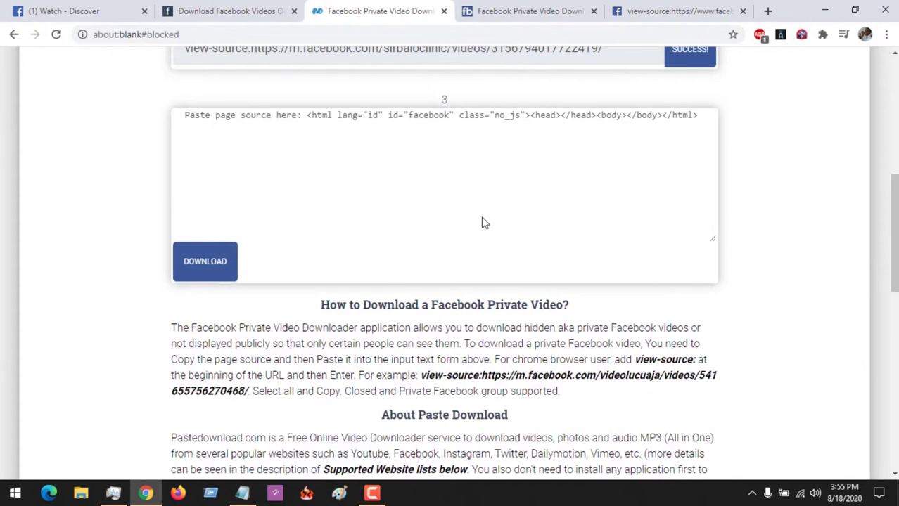
Paste the Facebook page source into PasteDownload and get its SD mp4 (3.3 KB) result
{"action": "left_click", "coordinate": [473, 197]}
{"action": "key", "text": "ctrl+v"}
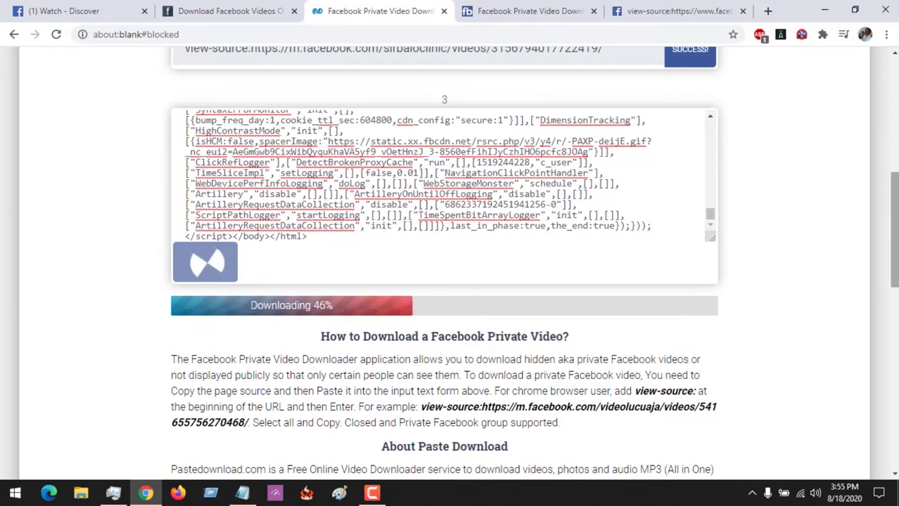
{"action": "scroll", "coordinate": [490, 194], "scroll_direction": "down", "scroll_amount": 3}
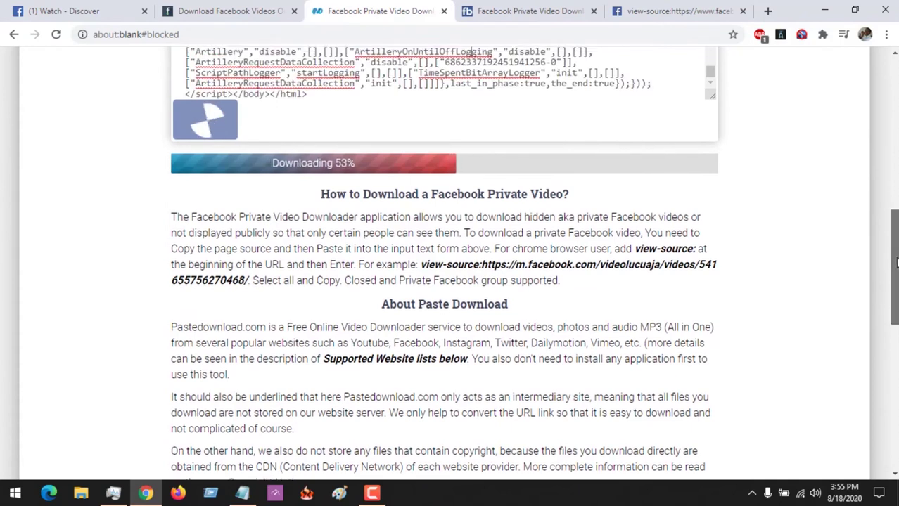
{"action": "scroll", "coordinate": [896, 255], "scroll_direction": "up", "scroll_amount": 1}
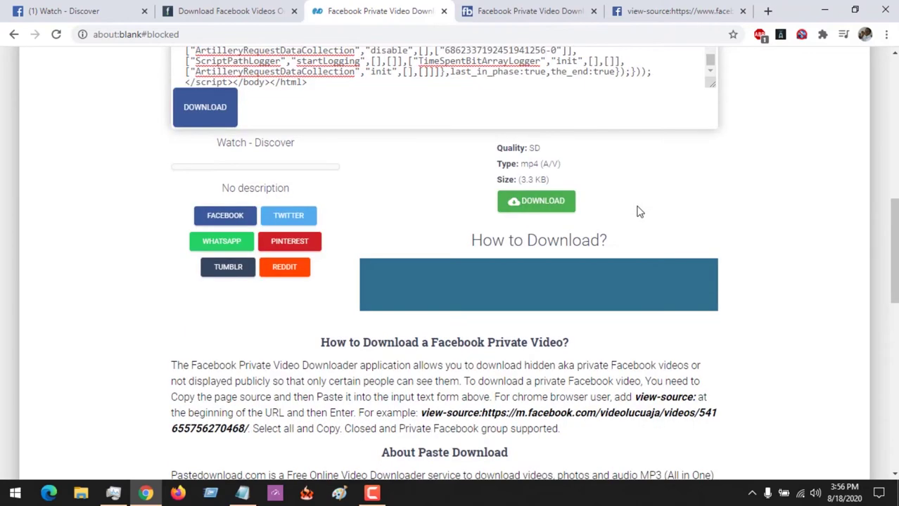
{"action": "left_click_drag", "start_coordinate": [895, 192], "coordinate": [894, 346]}
Bring up fbdownloader.net's private downloader with its empty page-source box, dismissing the popup ad
{"action": "left_click", "coordinate": [524, 11]}
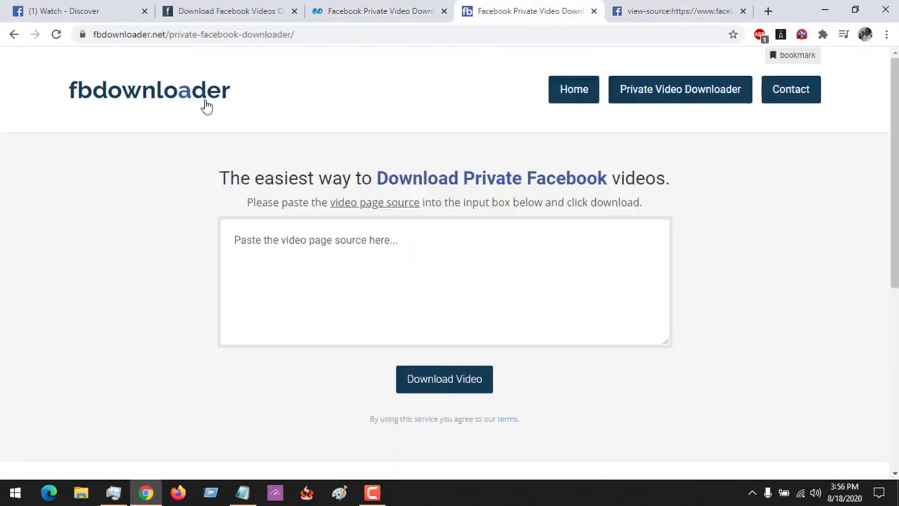
{"action": "left_click", "coordinate": [288, 252]}
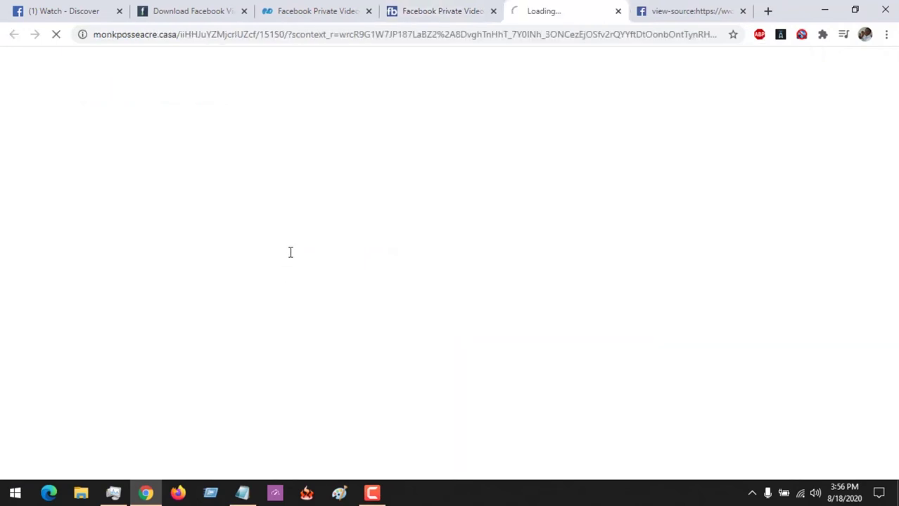
{"action": "left_click", "coordinate": [619, 11]}
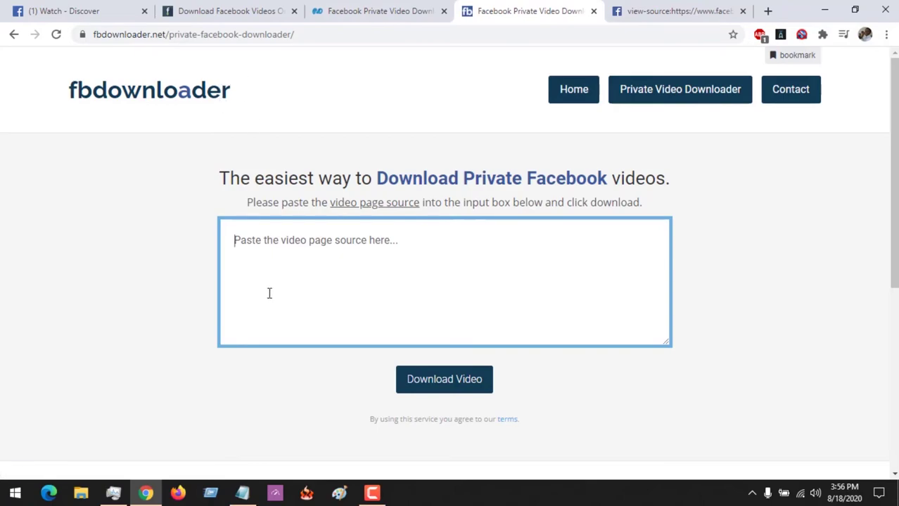
{"action": "left_click", "coordinate": [638, 11]}
{"action": "key", "text": "ctrl+a"}
{"action": "left_click", "coordinate": [662, 123]}
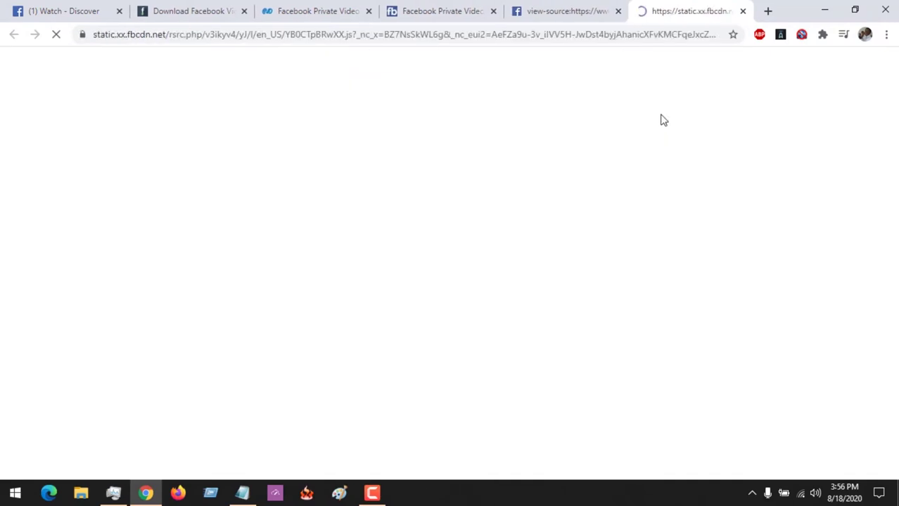
{"action": "left_click", "coordinate": [742, 12]}
{"action": "left_click", "coordinate": [774, 63]}
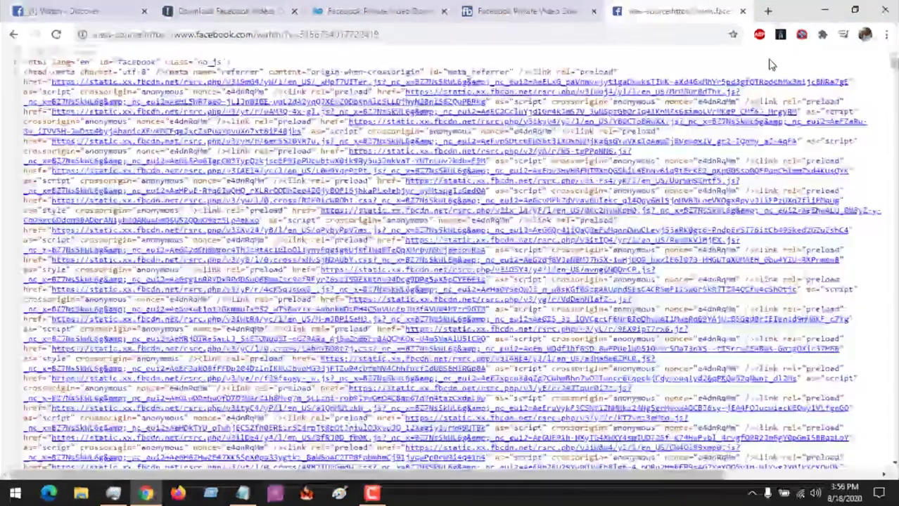
{"action": "left_click", "coordinate": [531, 11]}
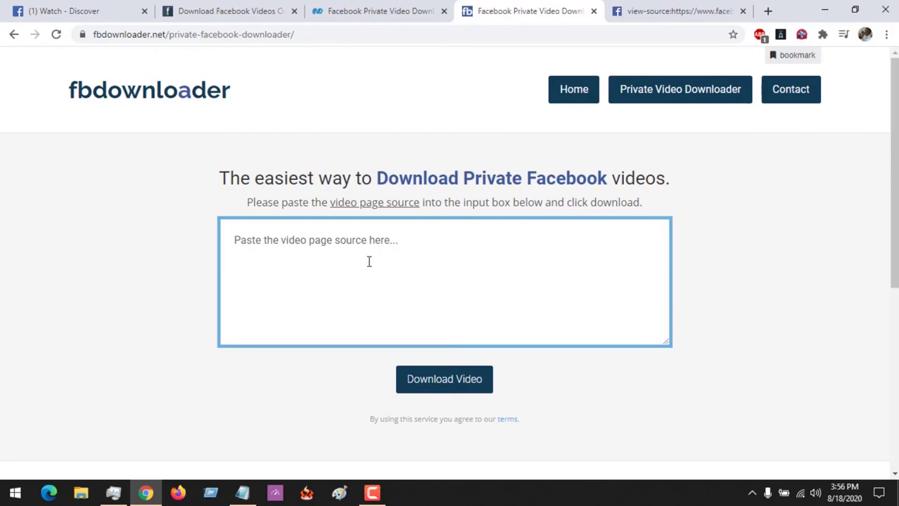
Paste the full Facebook page source into fbdownloader.net's box and submit it for processing
{"action": "key", "text": "ctrl+v"}
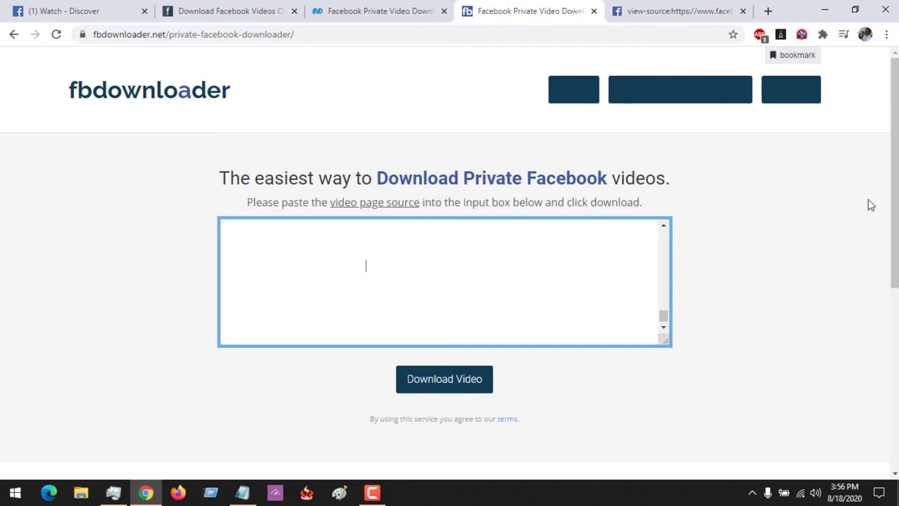
{"action": "scroll", "coordinate": [873, 197], "scroll_direction": "down", "scroll_amount": 1}
{"action": "scroll", "coordinate": [895, 136], "scroll_direction": "up", "scroll_amount": 1}
{"action": "key", "text": "ctrl+v"}
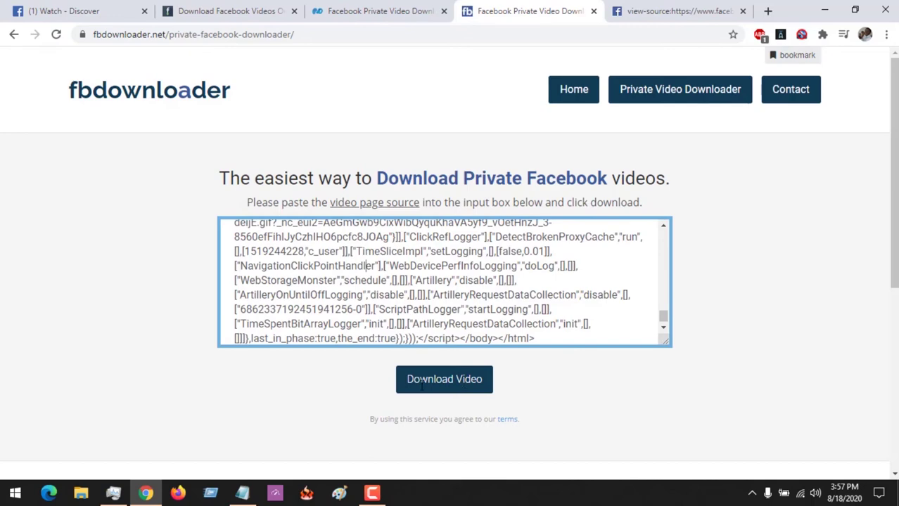
{"action": "mouse_move", "coordinate": [893, 155]}
{"action": "left_mouse_down"}
{"action": "mouse_move", "coordinate": [893, 225]}
{"action": "mouse_move", "coordinate": [893, 165]}
{"action": "left_mouse_up"}
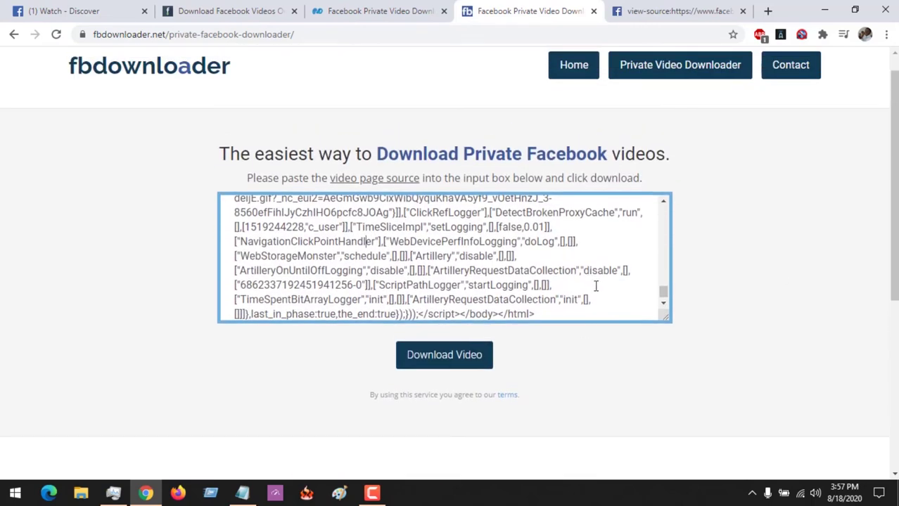
{"action": "left_click", "coordinate": [426, 359]}
{"action": "left_click", "coordinate": [617, 12]}
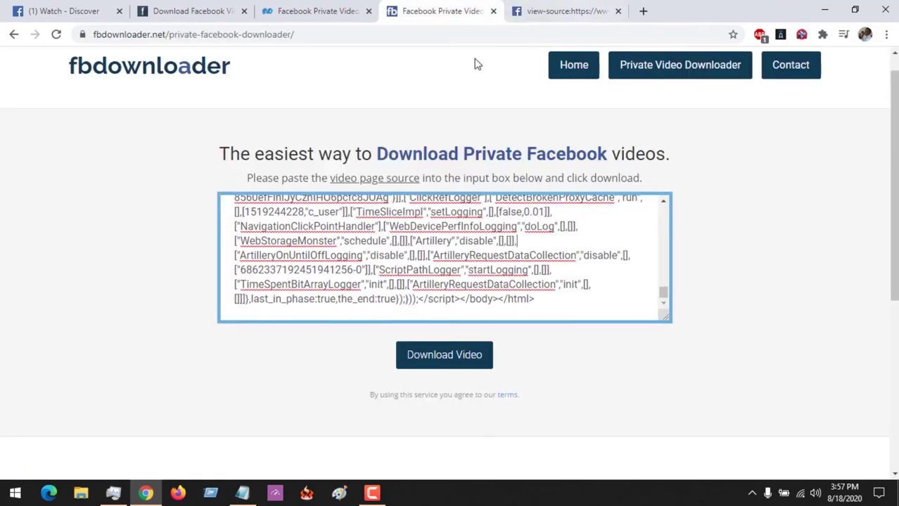
Resubmit with Download Video so fbdownloader.net starts processing the video, reaching 15%
{"action": "left_click", "coordinate": [439, 361]}
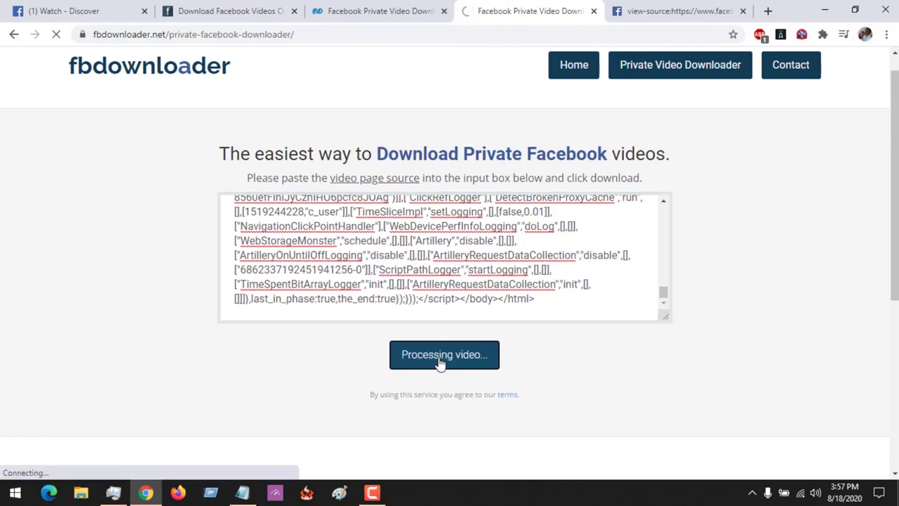
{"action": "left_click_drag", "start_coordinate": [894, 227], "coordinate": [894, 275]}
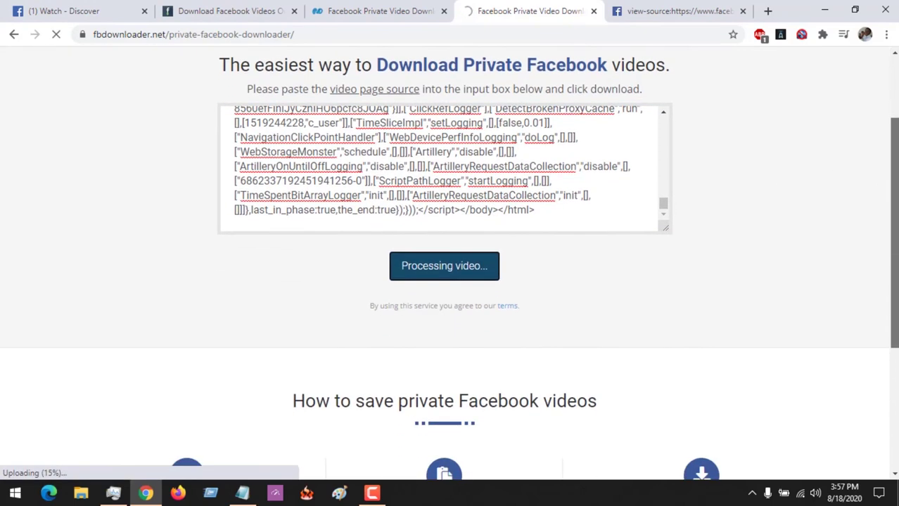